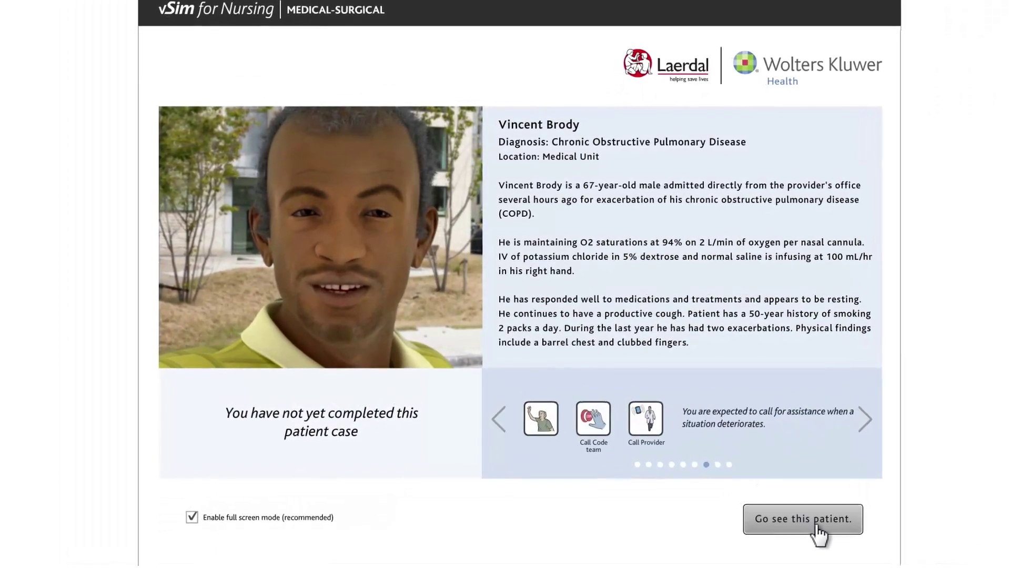
- Begin caring for the COPD patient, check his provider orders and patient log in the EHR, then close it
click(828, 542)
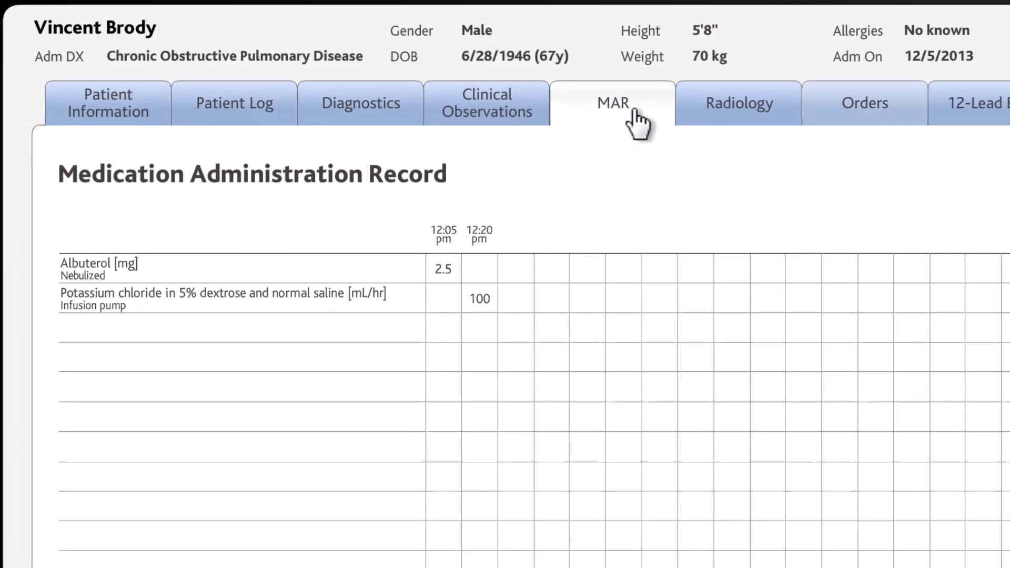
click(850, 112)
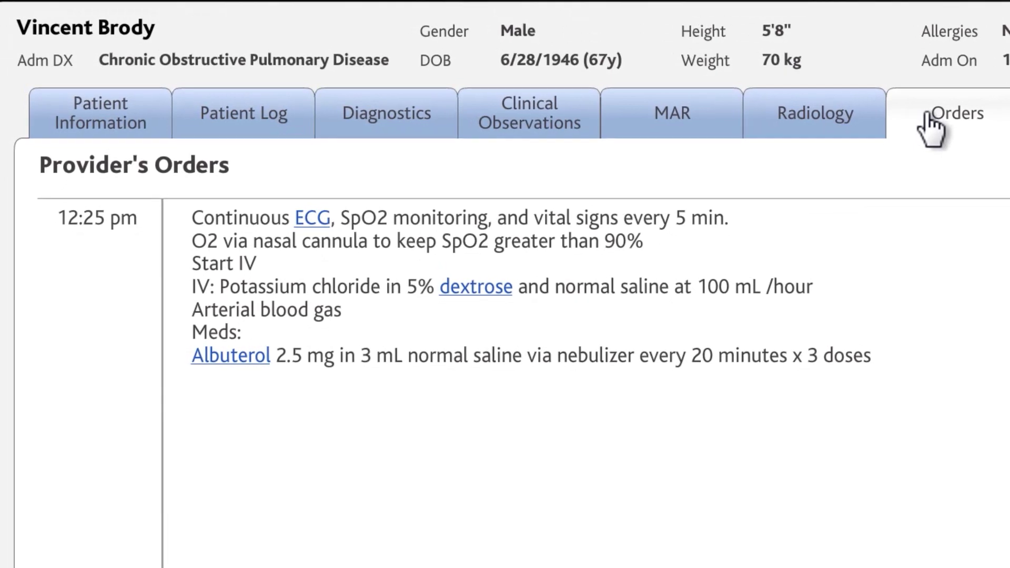
click(246, 125)
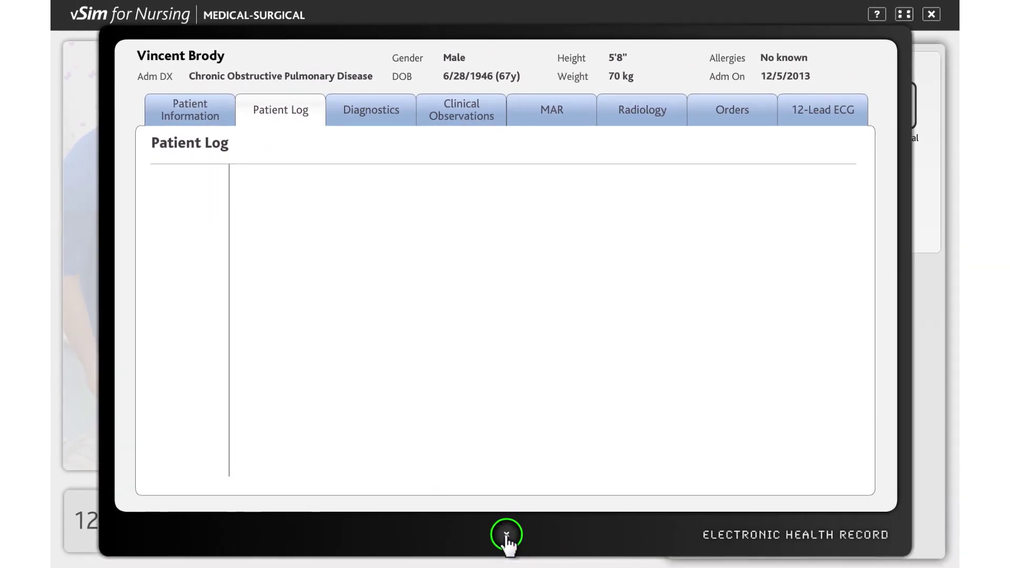
click(507, 535)
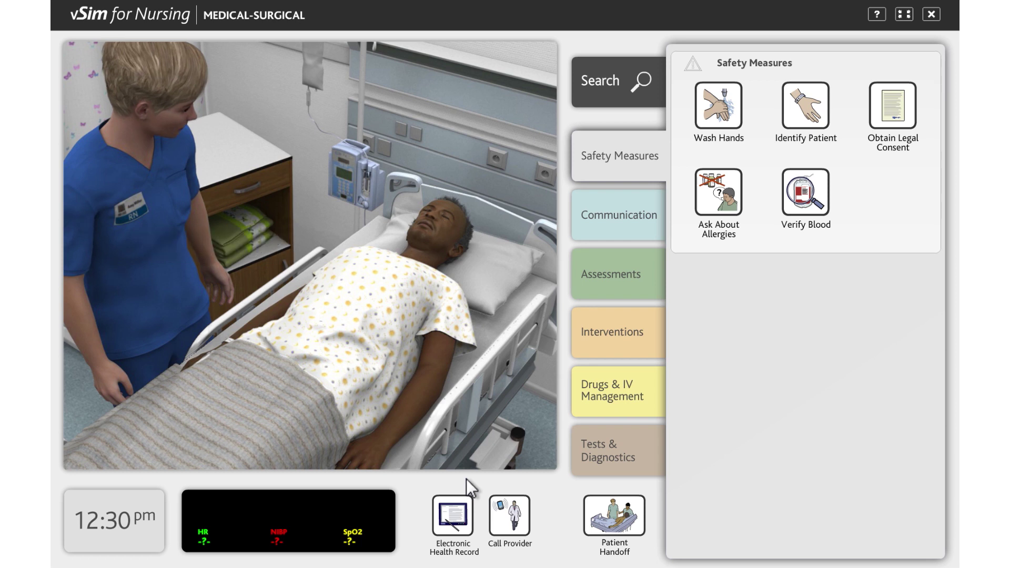
mouse_move(443, 434)
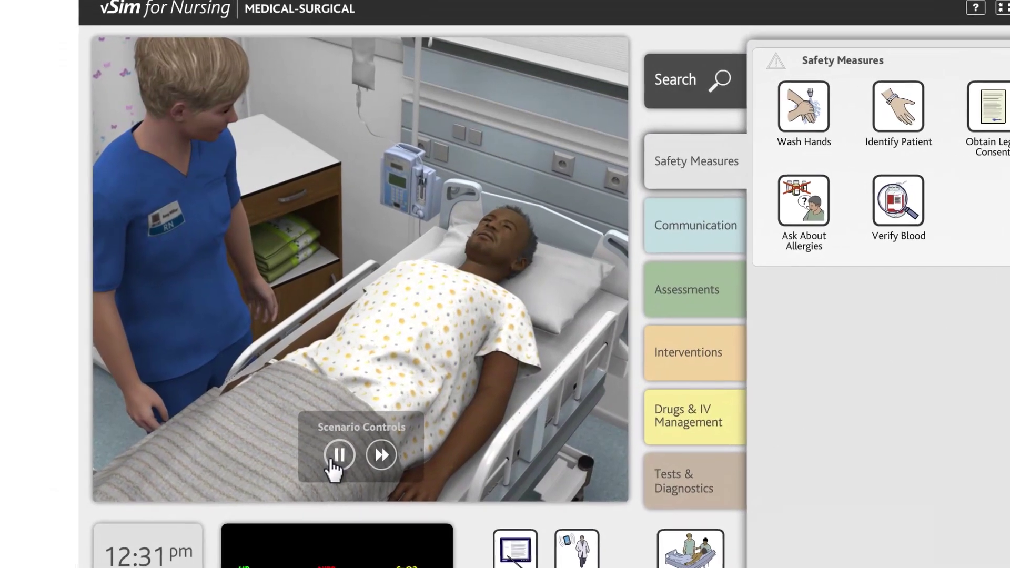
click(301, 436)
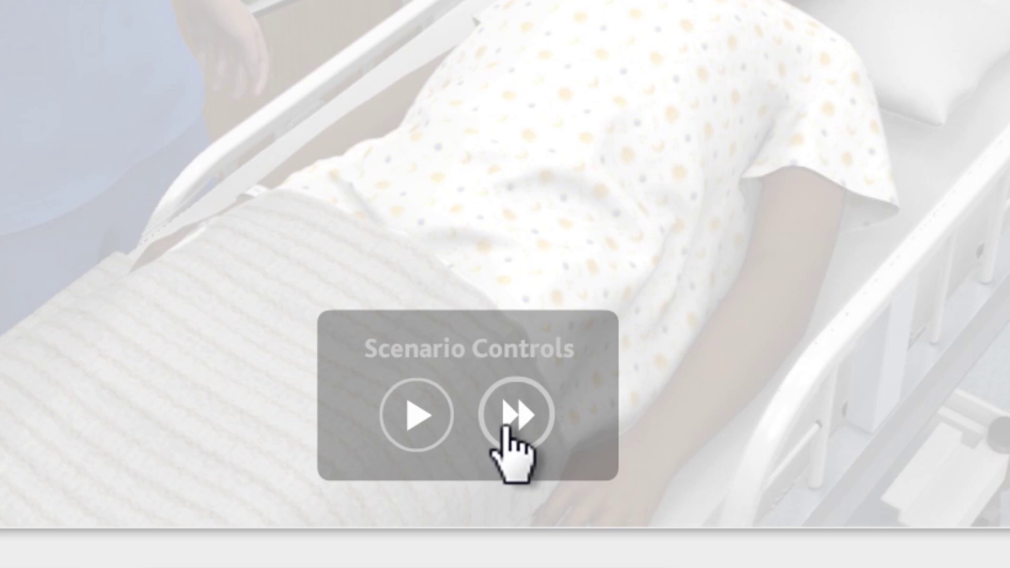
click(419, 449)
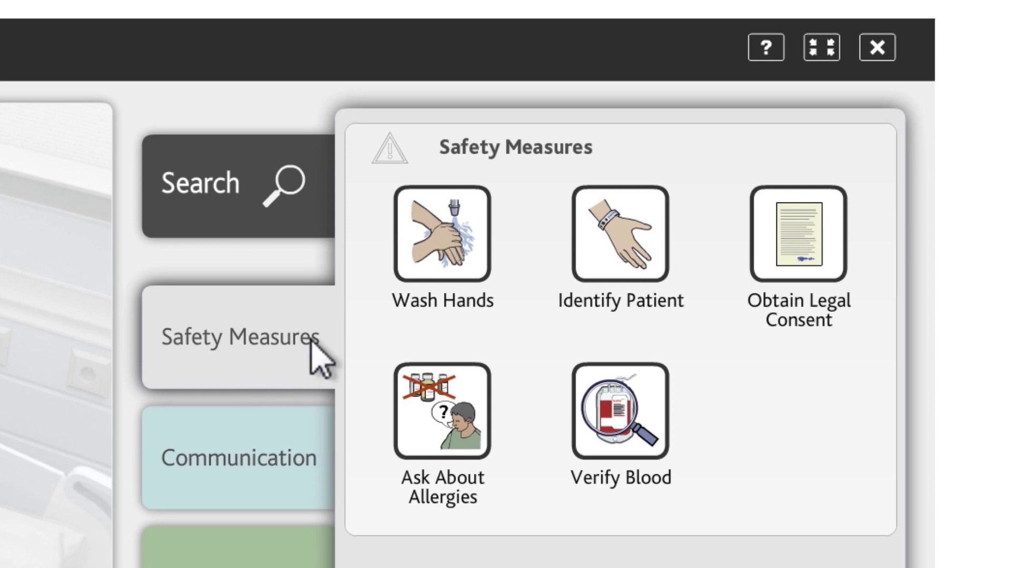
- Identify the patient under Safety Measures and list the Communication actions
click(631, 253)
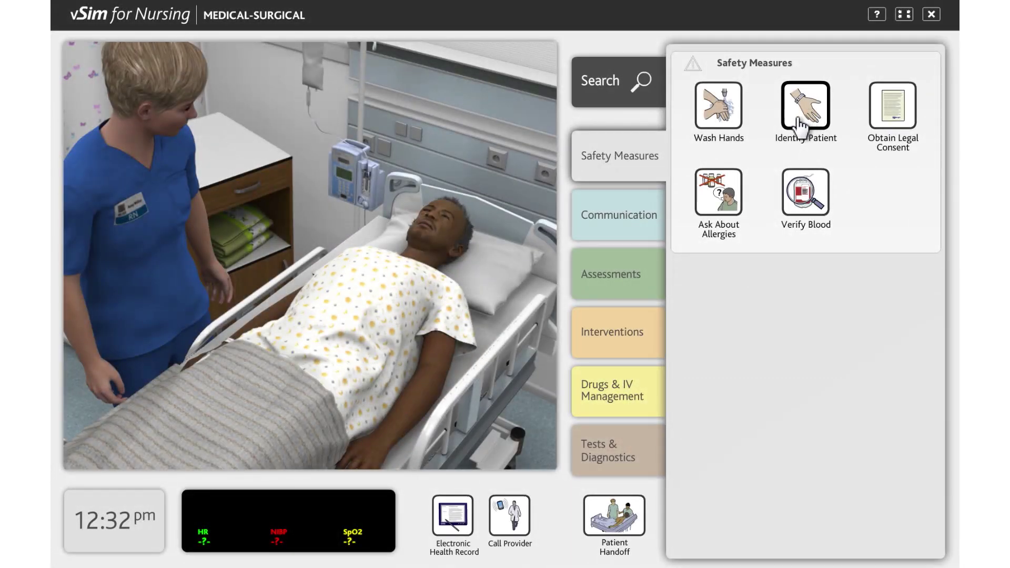
click(622, 232)
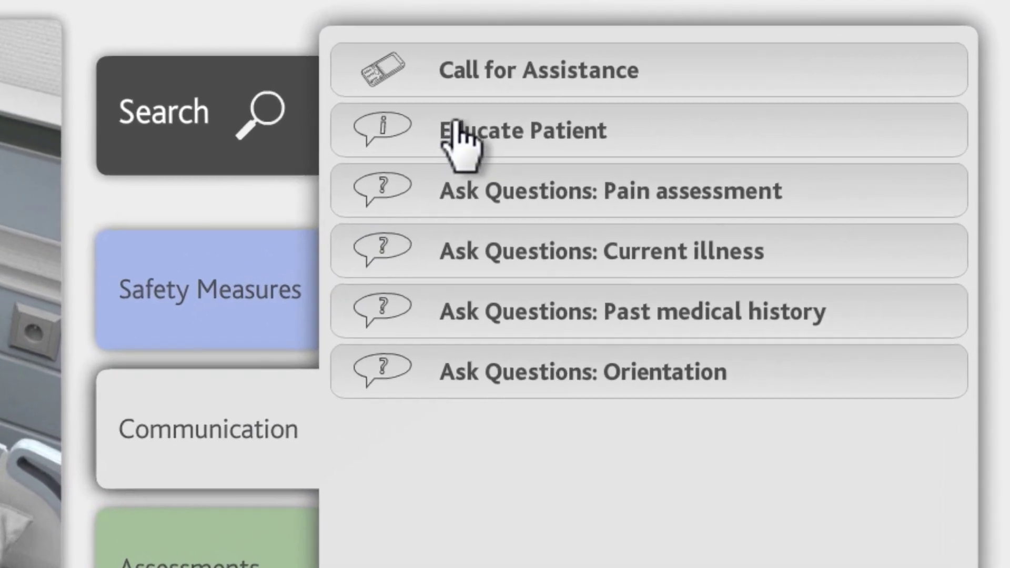
- Ask 'Are you allergic to anything?' from the past medical history questions, then list the Assessments
click(472, 90)
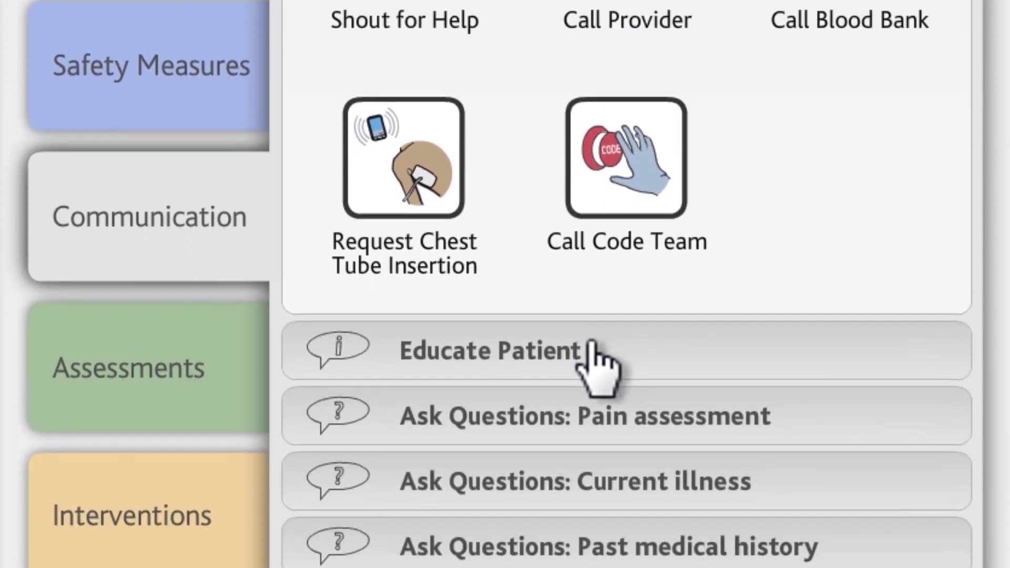
click(592, 421)
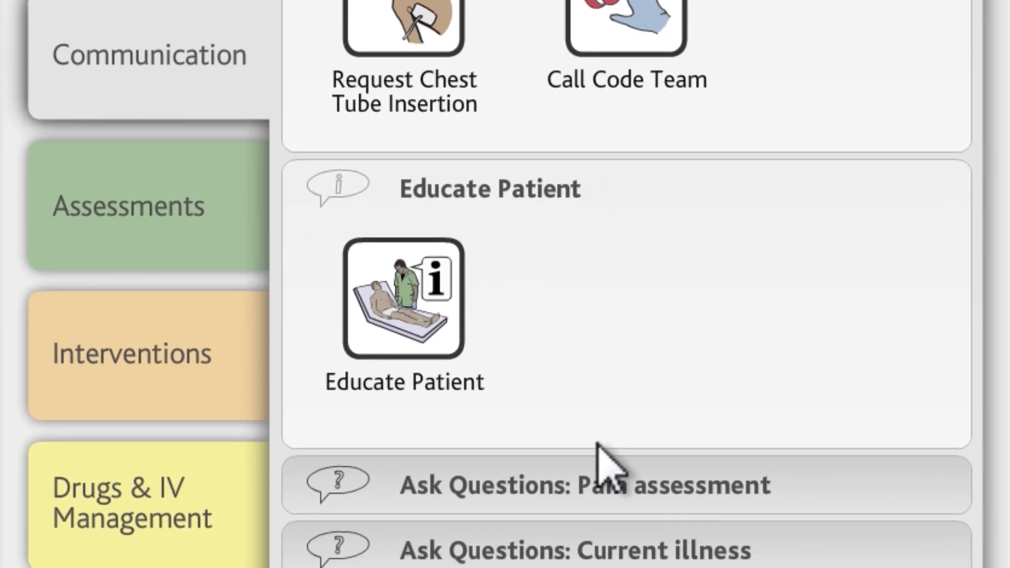
click(605, 487)
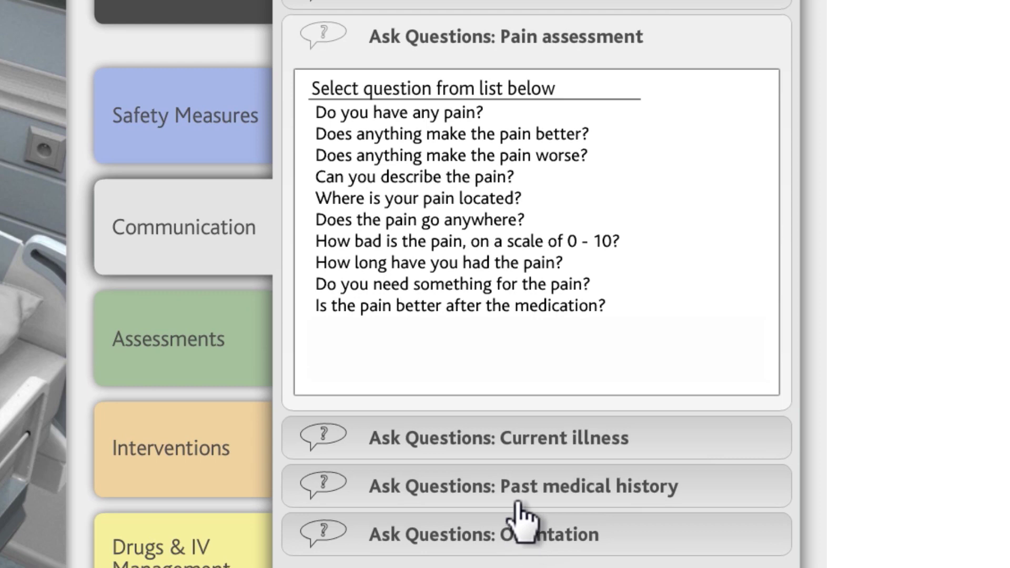
click(523, 443)
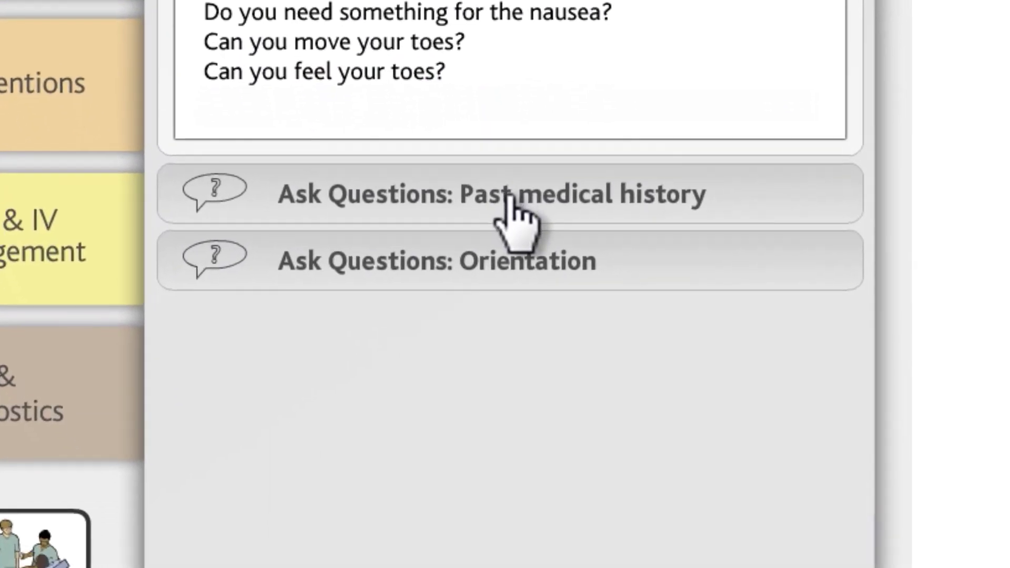
click(510, 202)
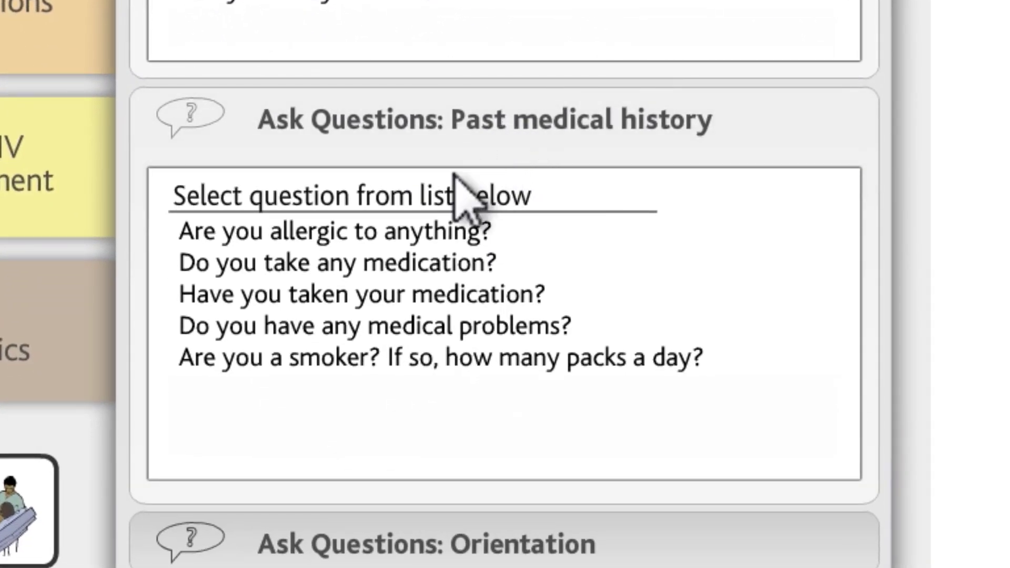
click(426, 233)
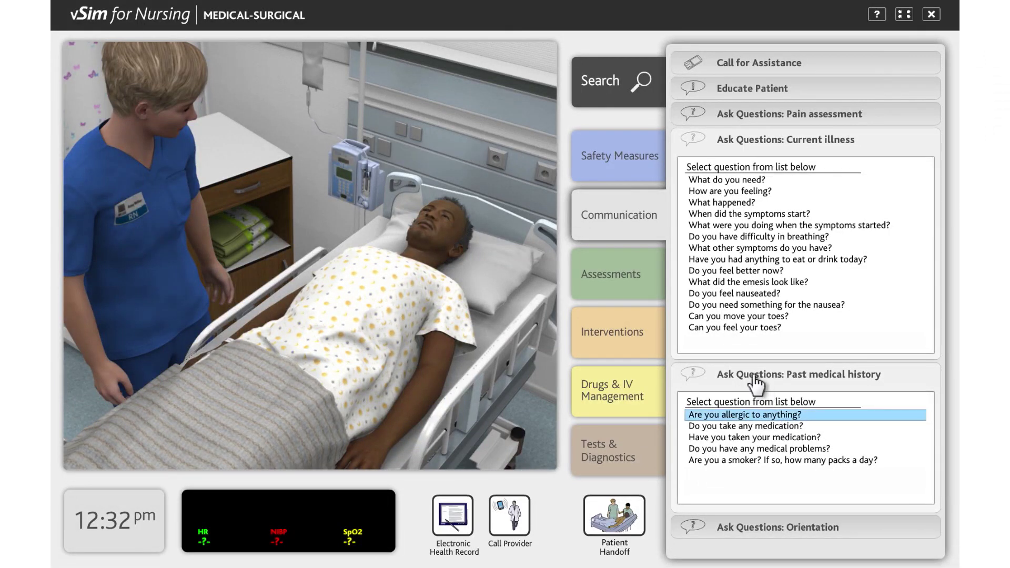
click(626, 290)
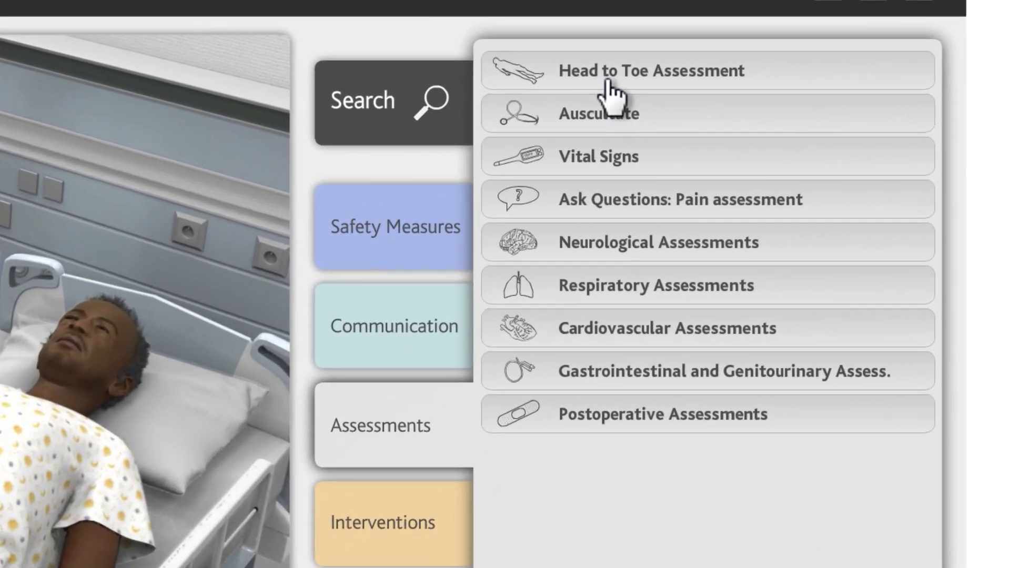
- Start ECG monitoring from Cardiovascular Assessments, showing heart rate 106, then list the Interventions
click(700, 72)
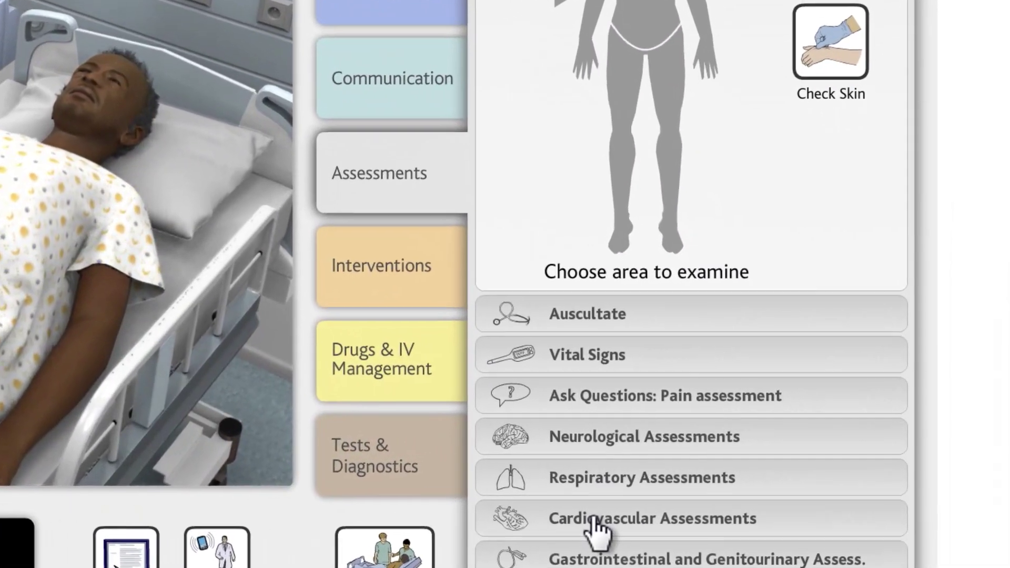
click(681, 500)
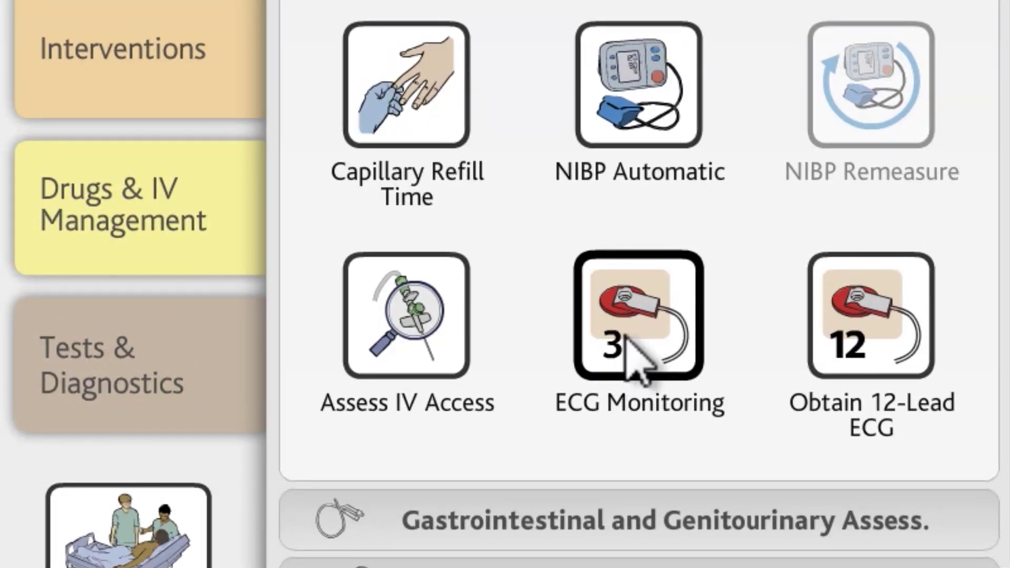
click(628, 341)
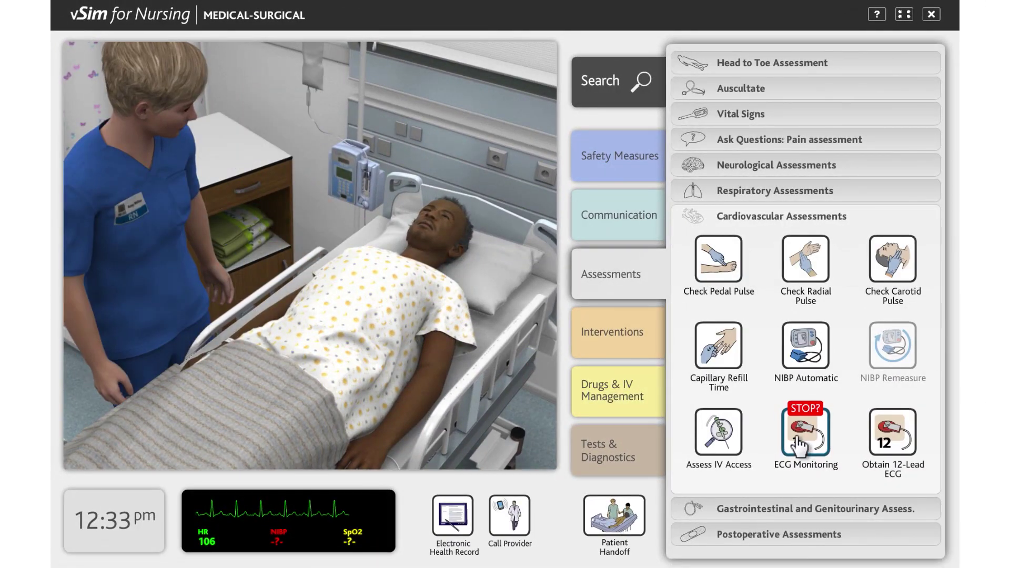
click(614, 354)
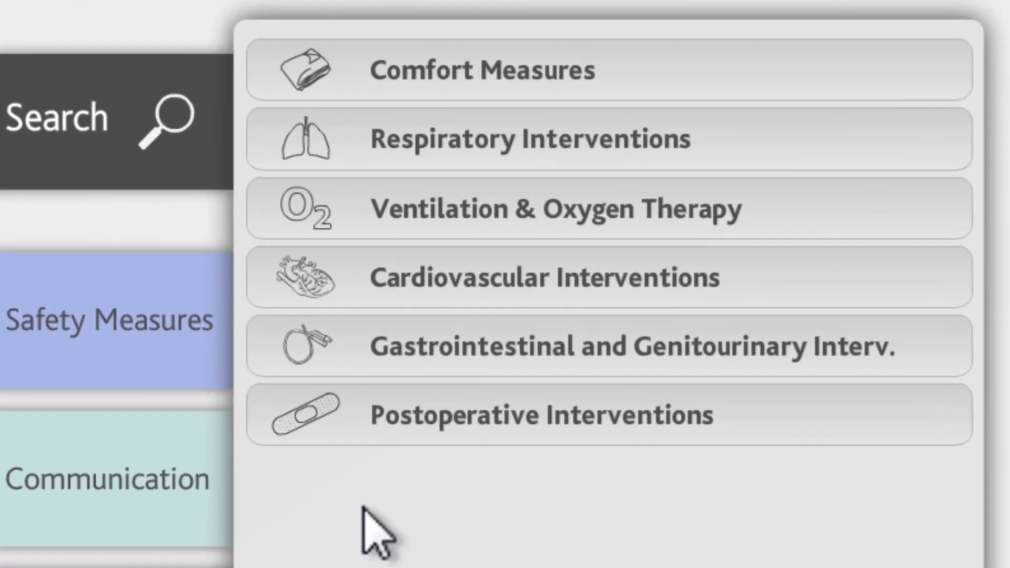
- Attach a nasal cannula at 2 L/min oxygen, remove it, and expand Cardiovascular Interventions
click(485, 208)
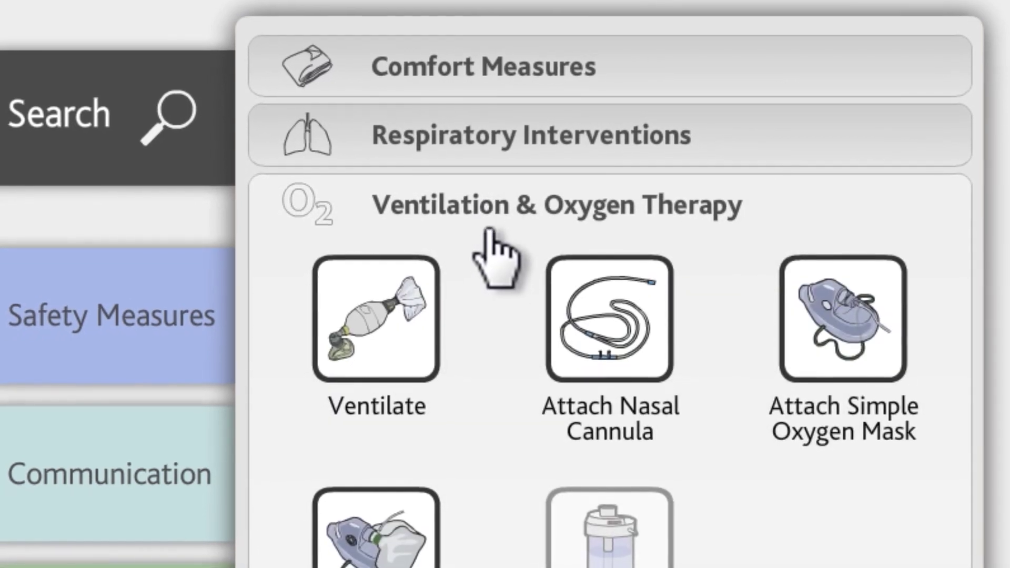
click(595, 310)
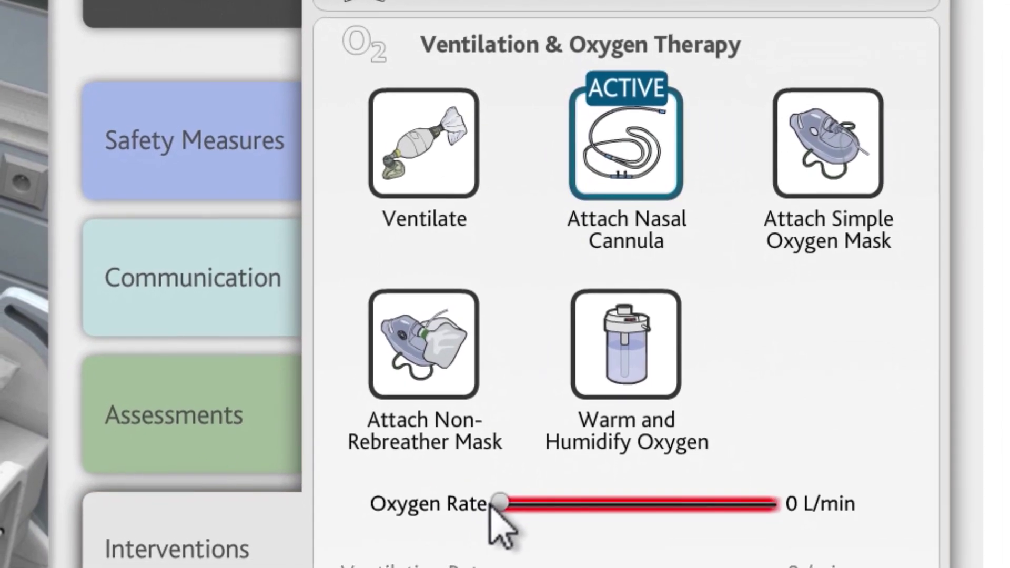
drag(501, 504, 535, 504)
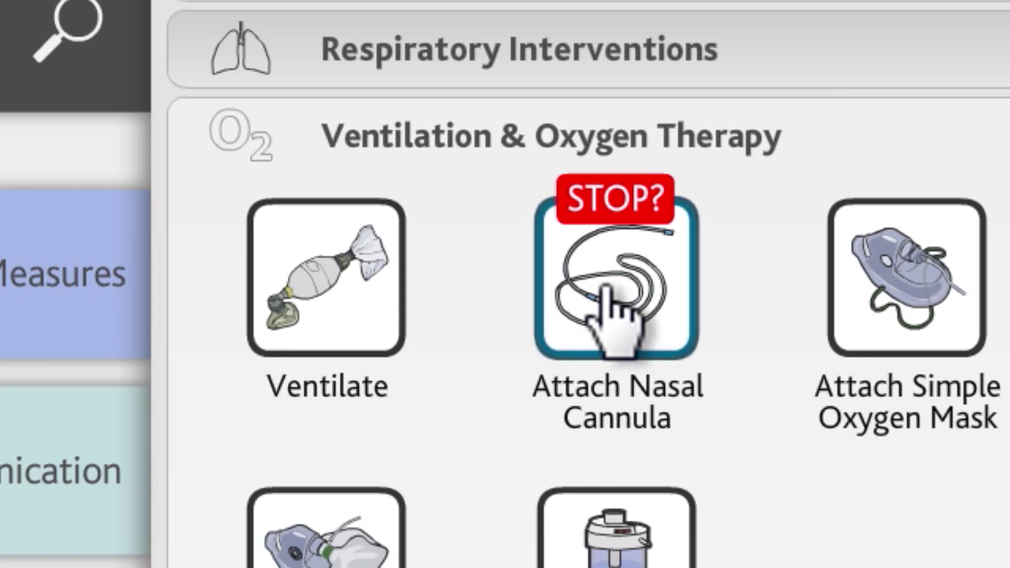
click(615, 316)
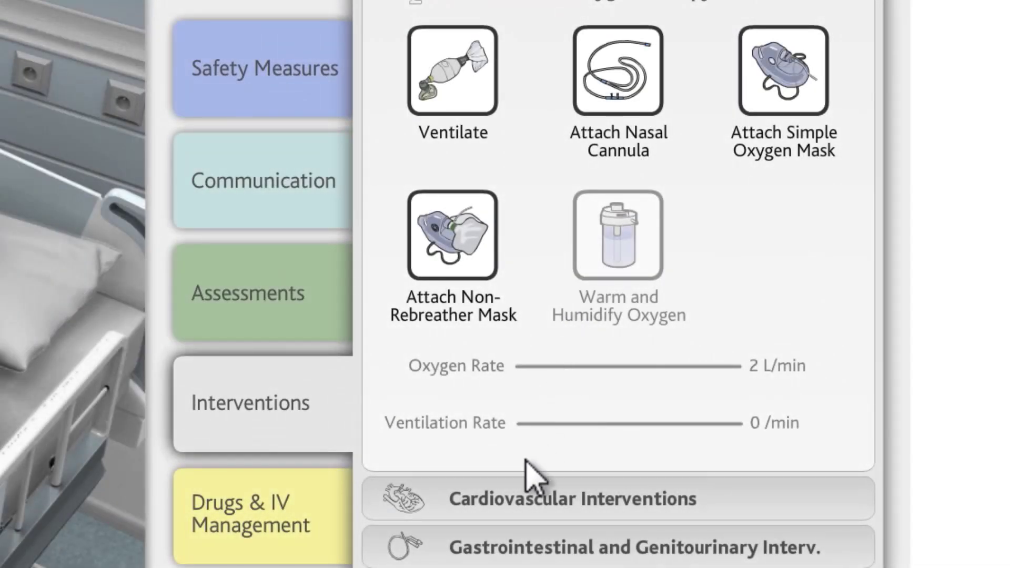
click(516, 500)
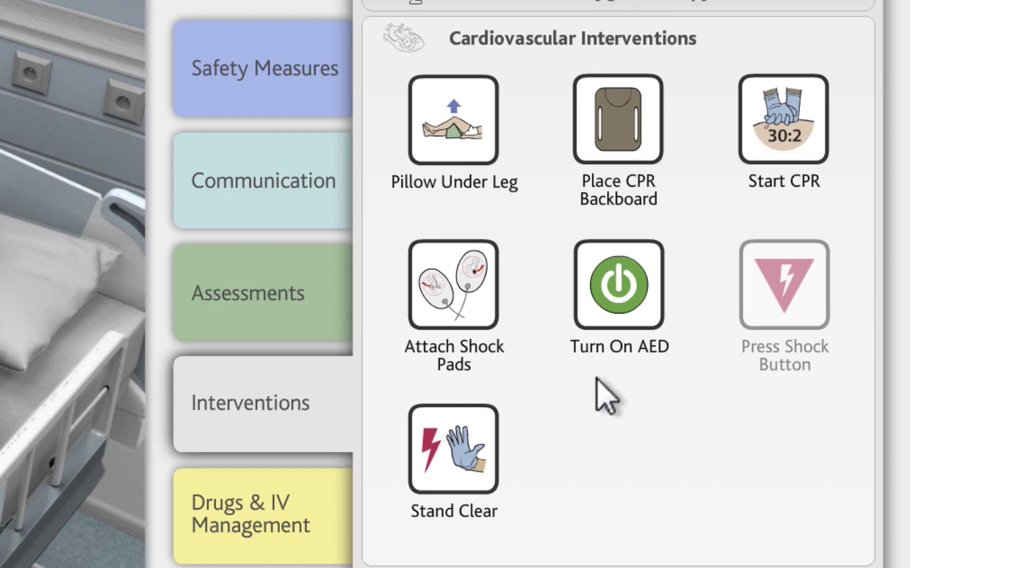
- Turn on the AED and stand clear so its analysis reports no shock needed
click(621, 302)
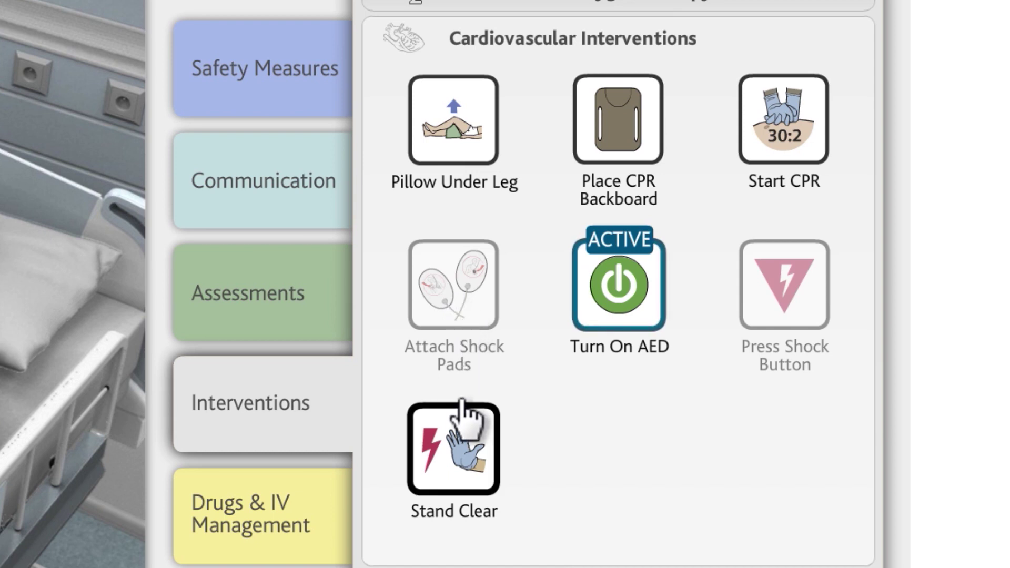
click(455, 452)
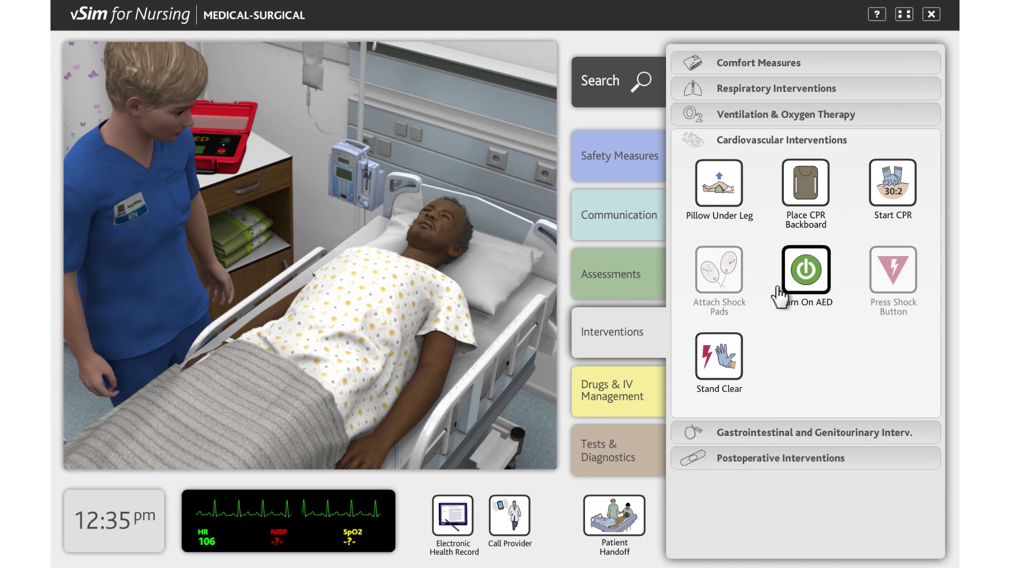
- Insert an IV in the patient's upper arm from the Drugs & IV Management access options
click(618, 410)
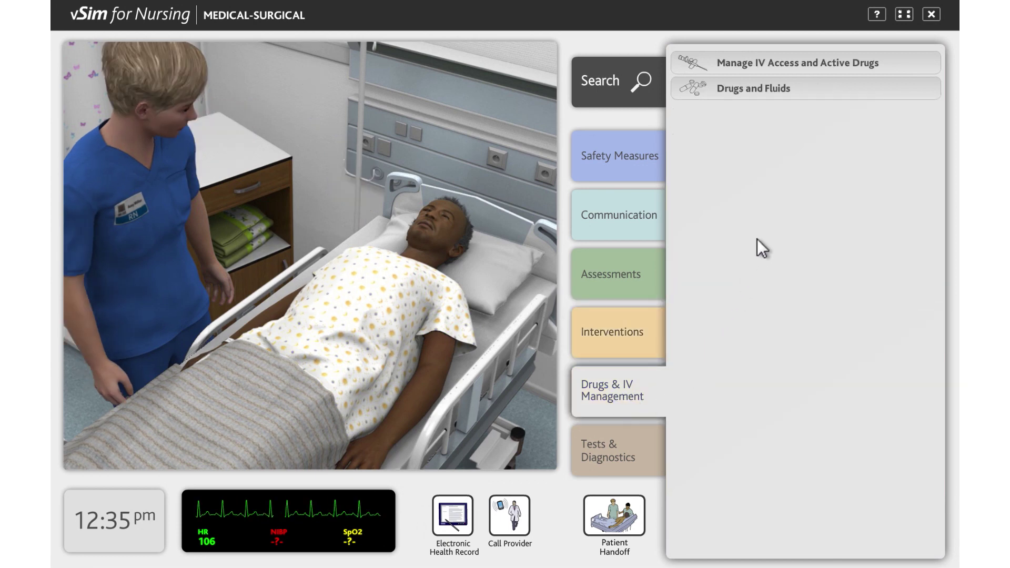
click(775, 63)
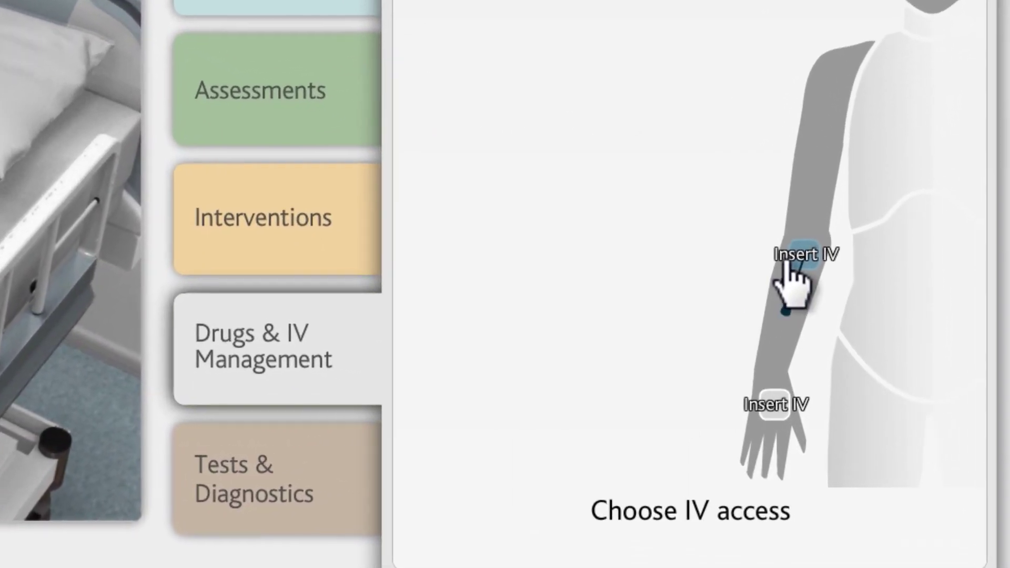
click(790, 258)
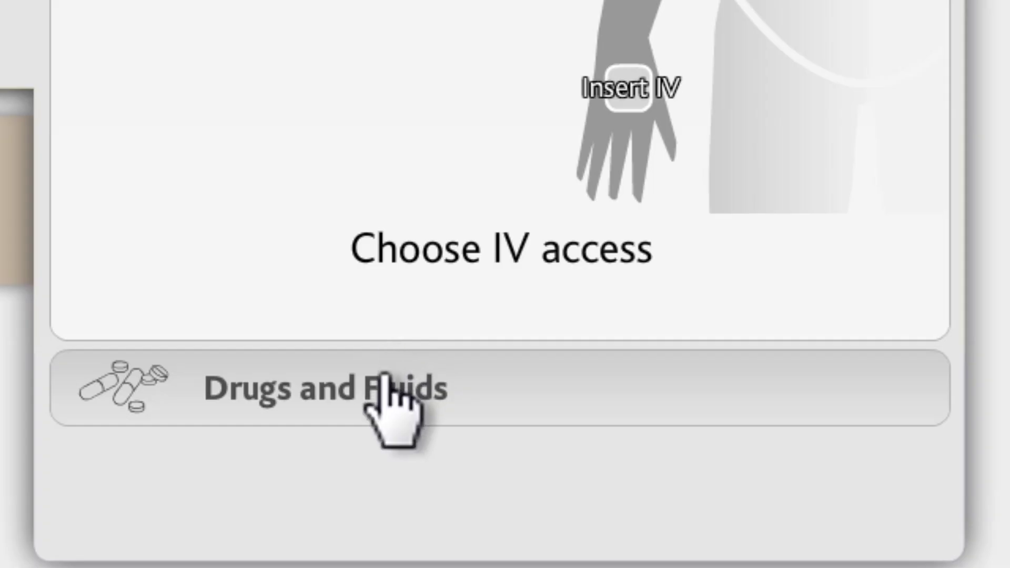
- Select potassium chloride in 5% dextrose and normal saline from Drugs and Fluids, route infusion pump
click(386, 380)
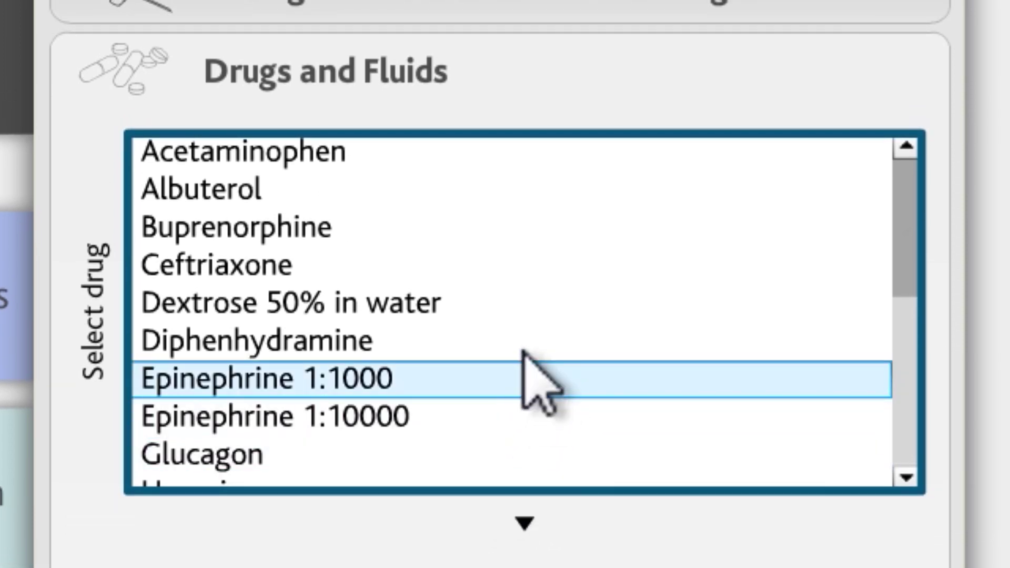
scroll(579, 336, down, 5)
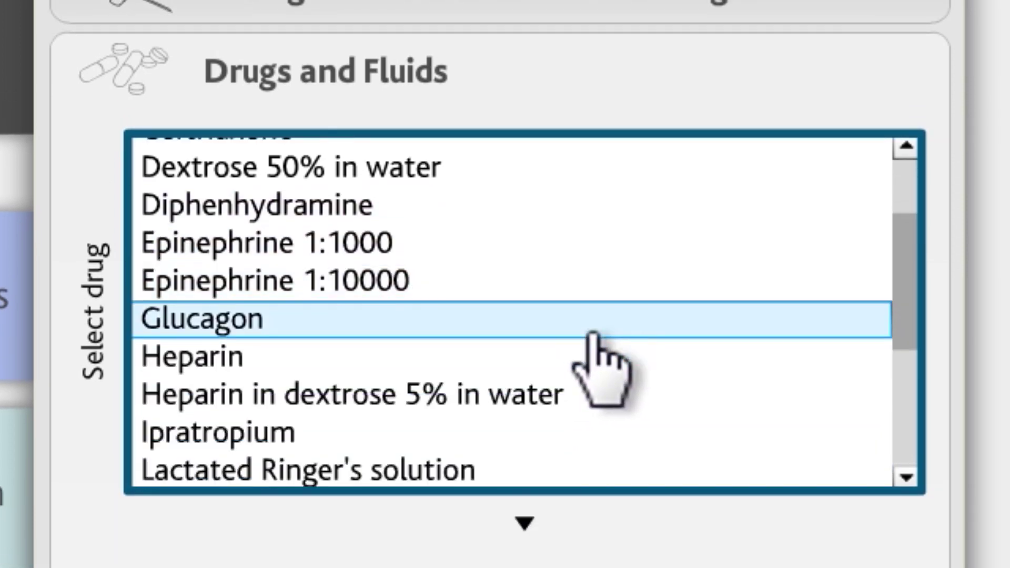
scroll(590, 336, down, 7)
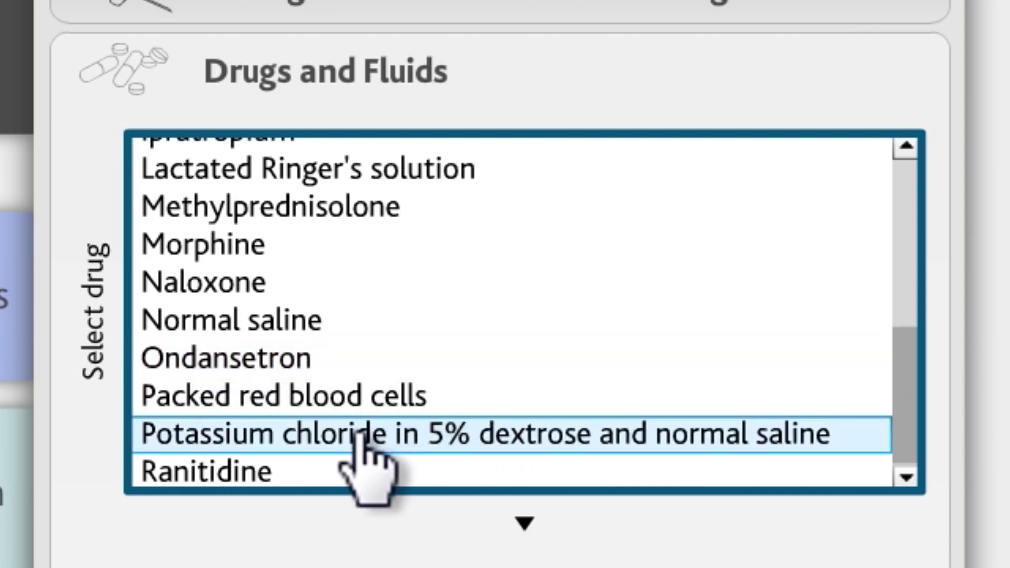
click(345, 434)
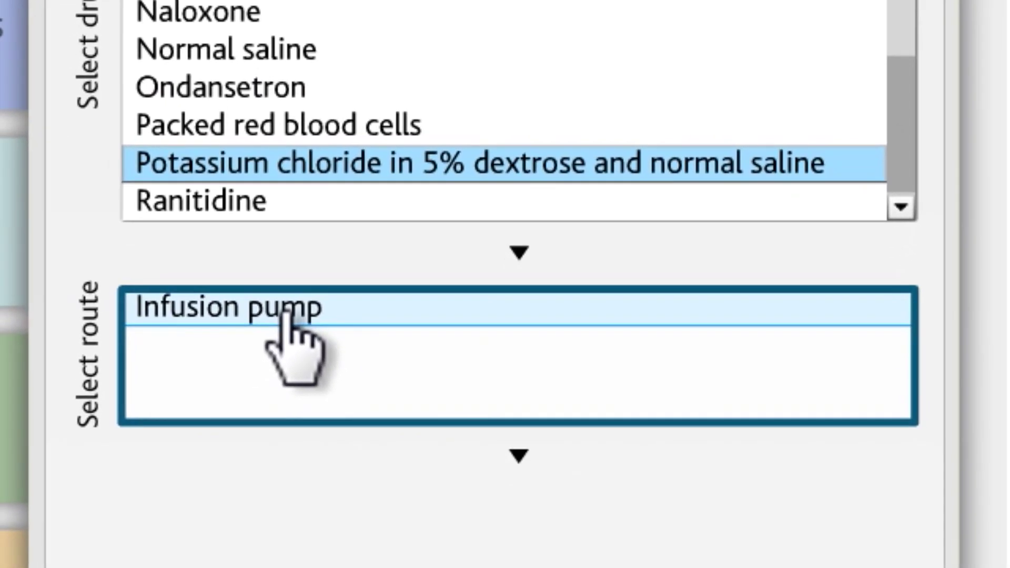
click(197, 511)
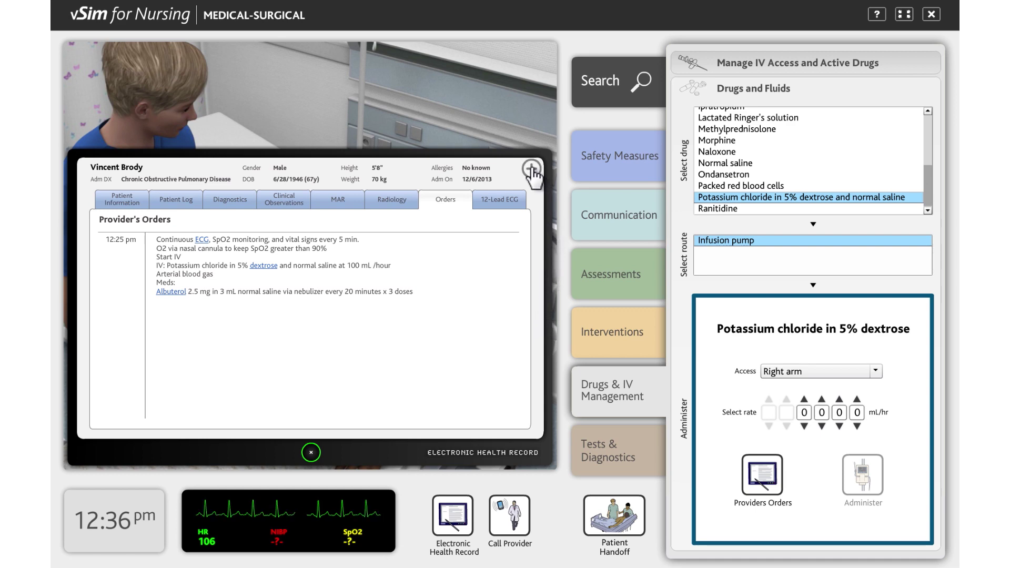
- Enlarge the EHR orders to confirm potassium chloride at 100 mL/hour, then close the record
click(532, 170)
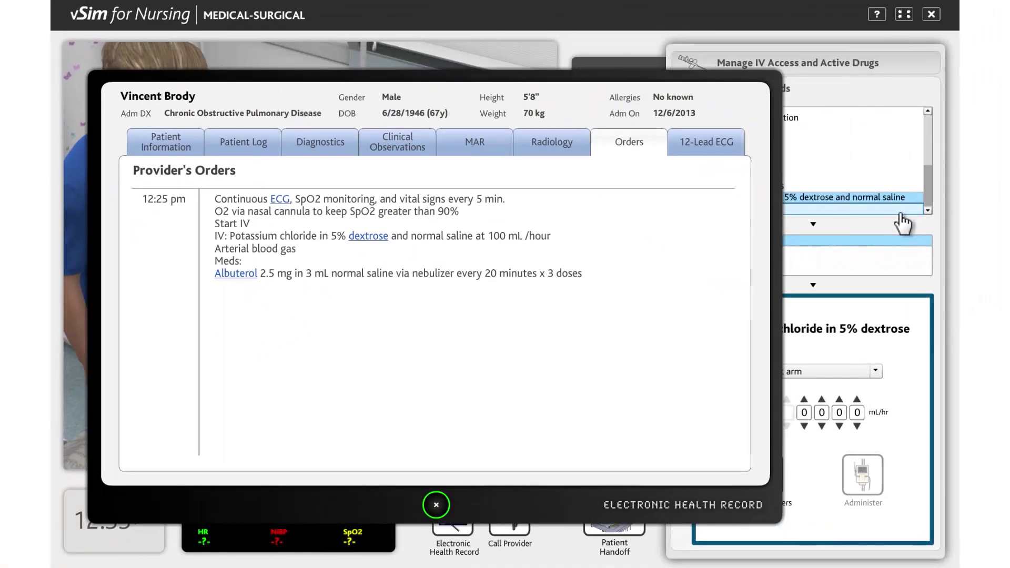
click(897, 240)
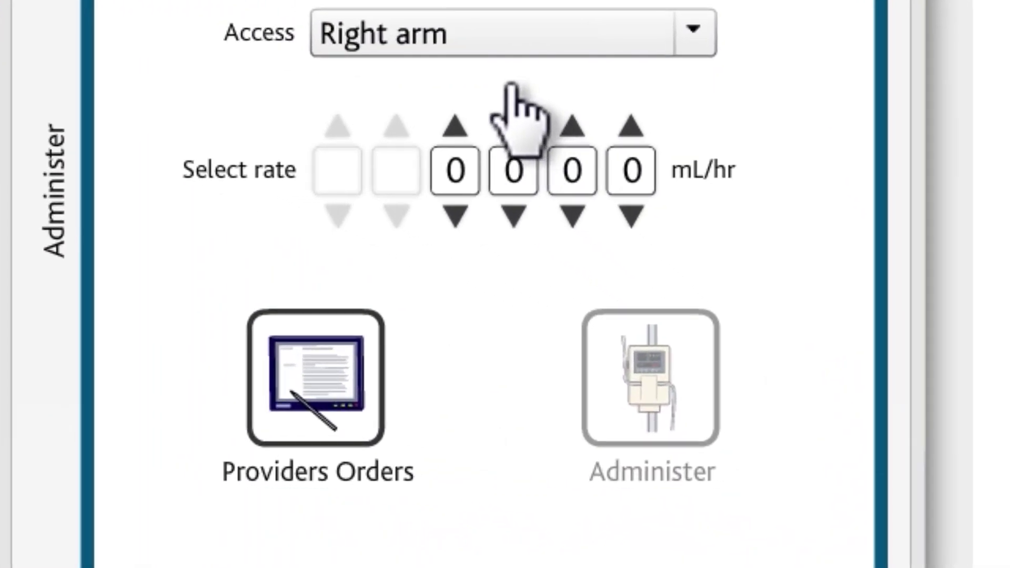
- Administer potassium chloride at 100 mL/hr via the right arm, then stop it from Manage IV Access
click(515, 125)
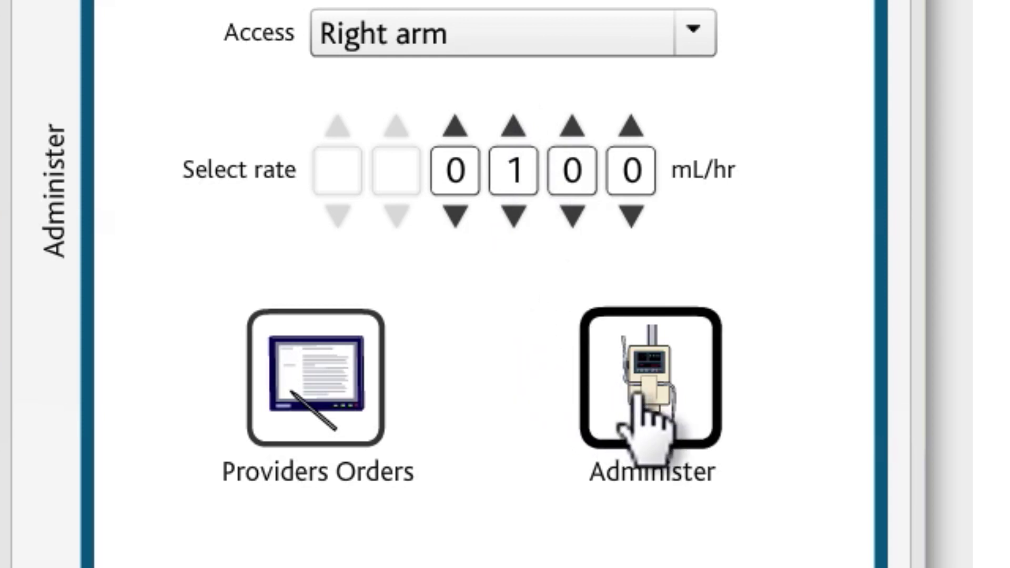
click(647, 417)
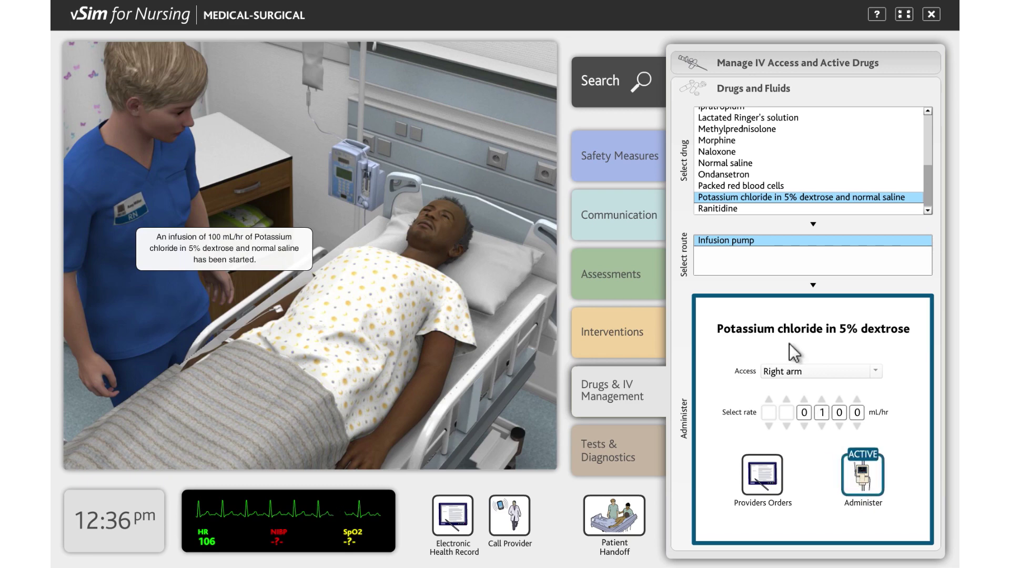
click(747, 67)
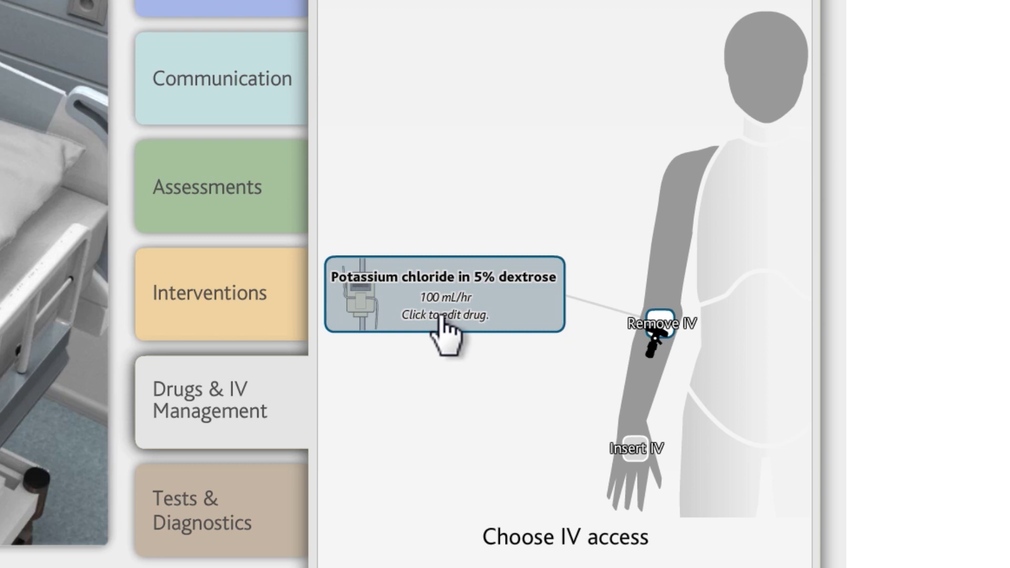
click(442, 317)
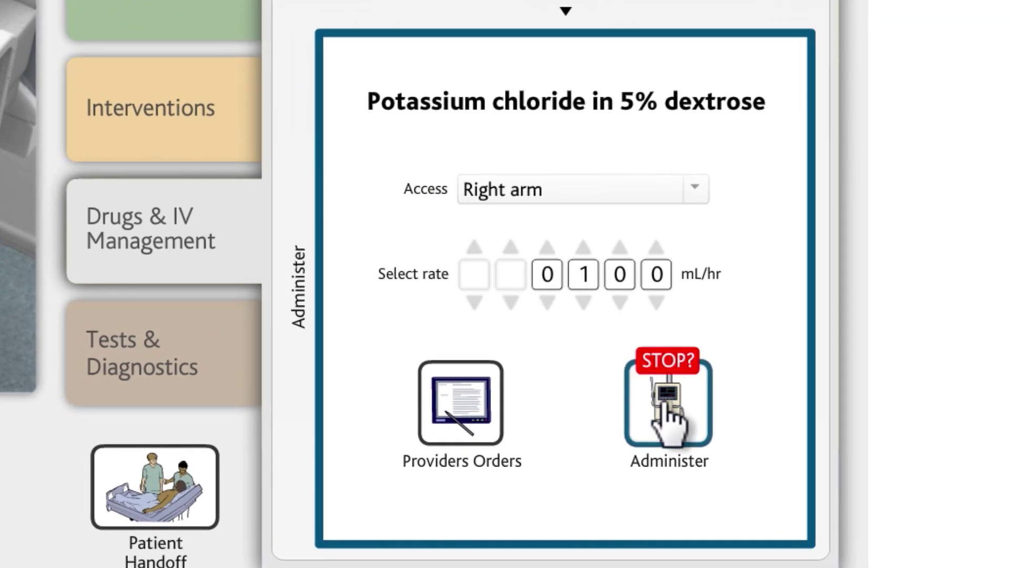
click(675, 409)
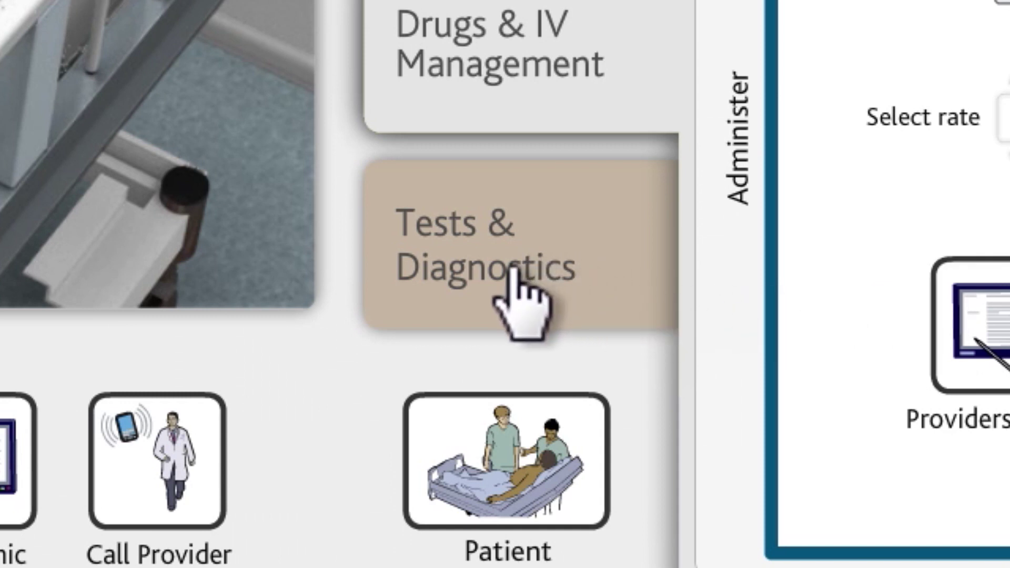
- Draw a venous blood sample and check its 12:35 pm lab results (K+ 4.2 mEq/L) in the health record
click(519, 295)
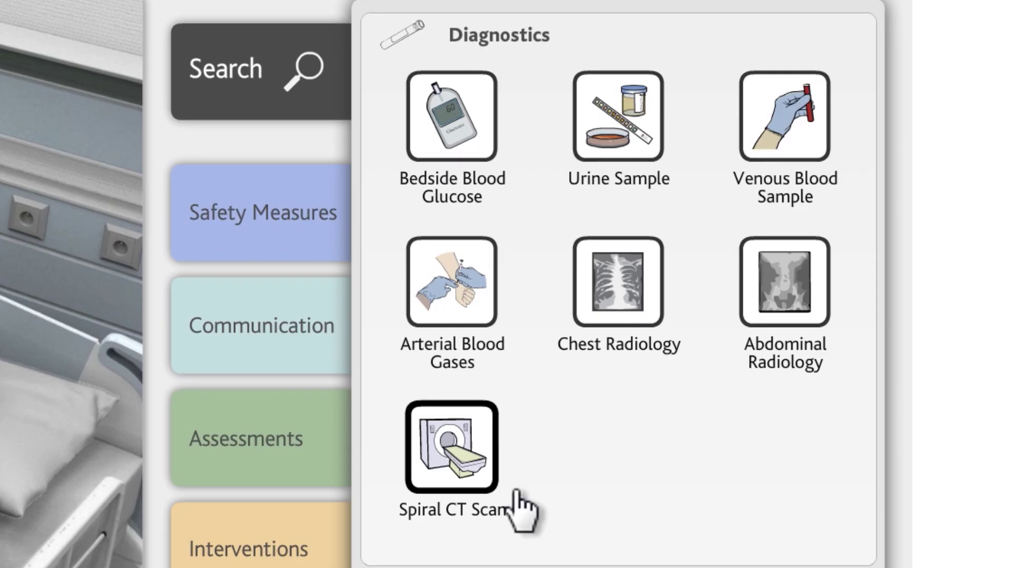
click(778, 132)
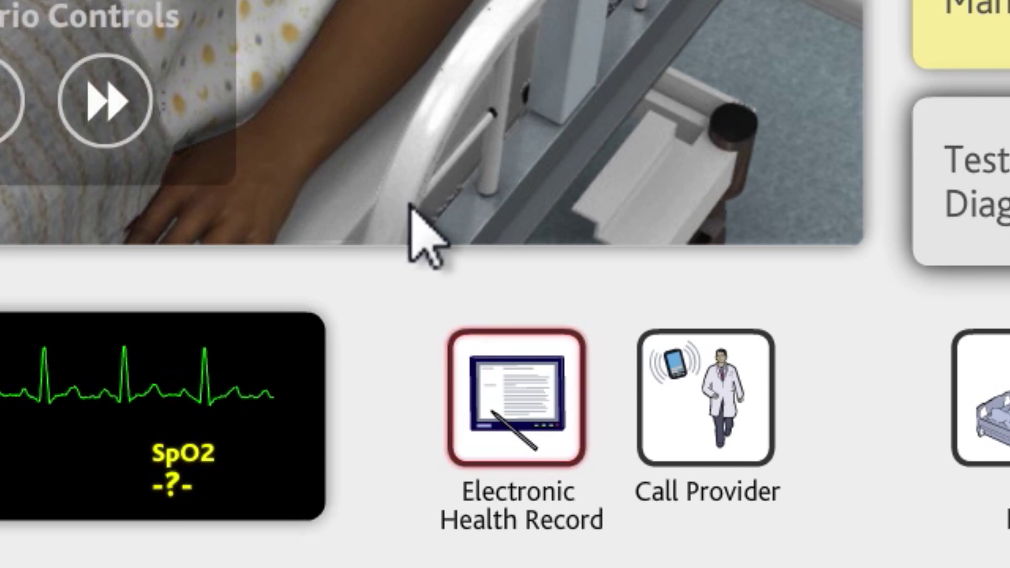
click(471, 329)
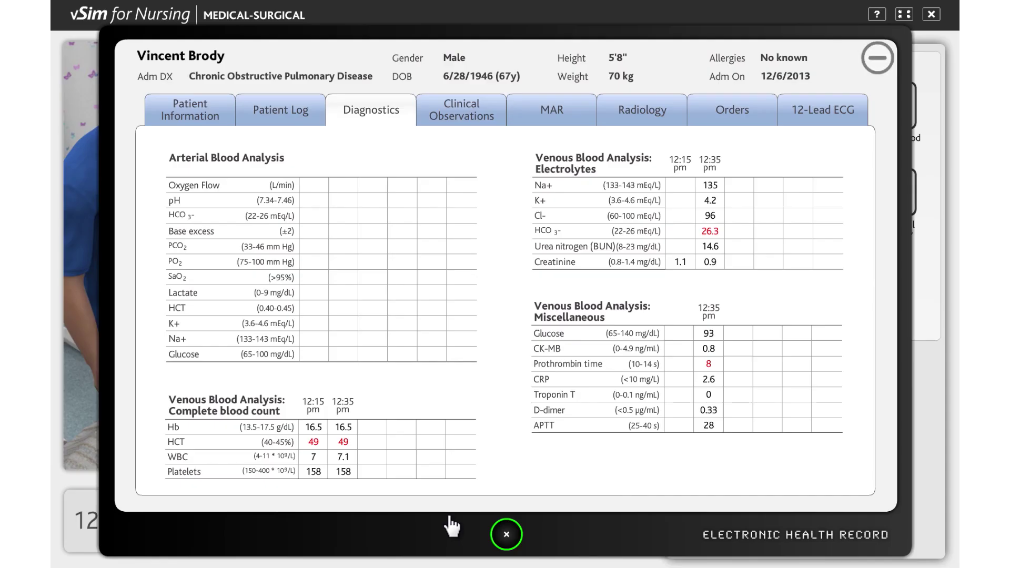
click(505, 536)
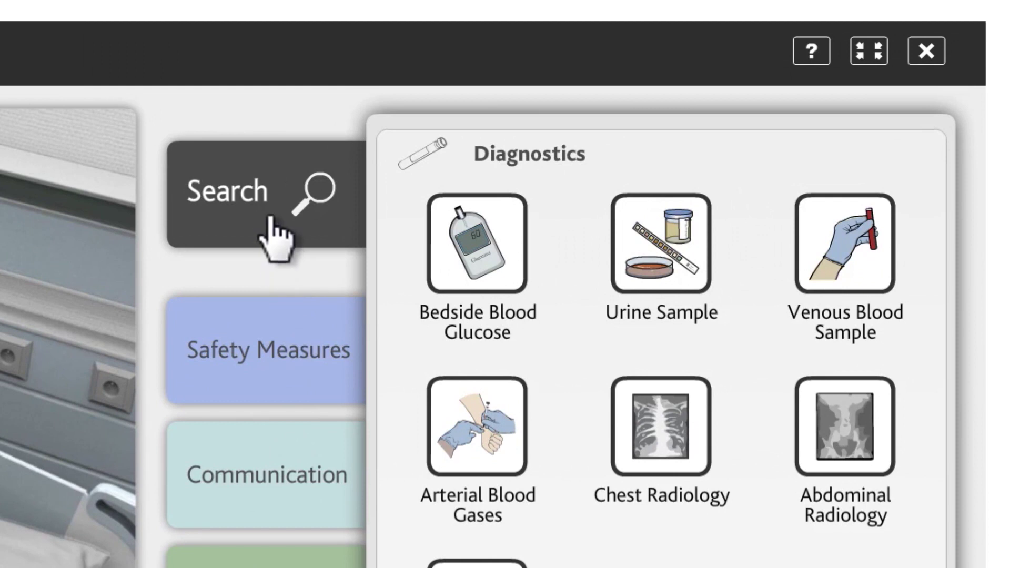
- Search 'breathing' and assess respiration: 33 breaths per minute, a few wheezes, poor chest movement
click(272, 230)
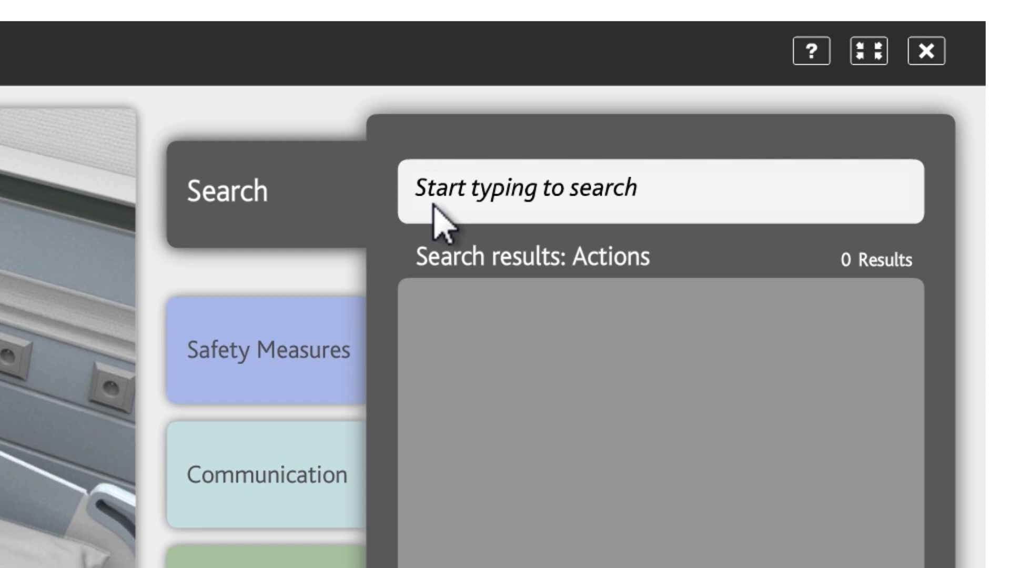
text(breathing)
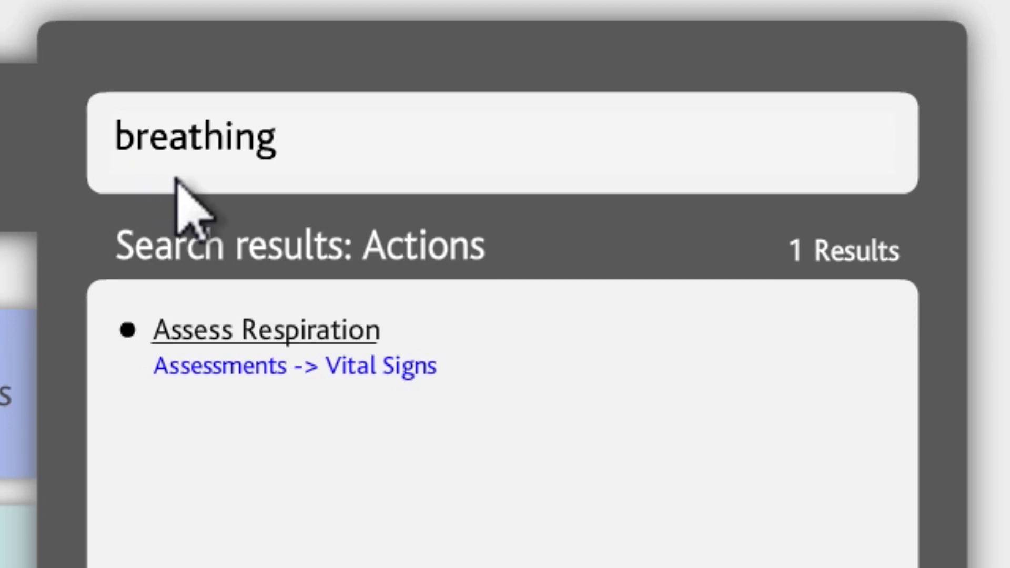
click(262, 330)
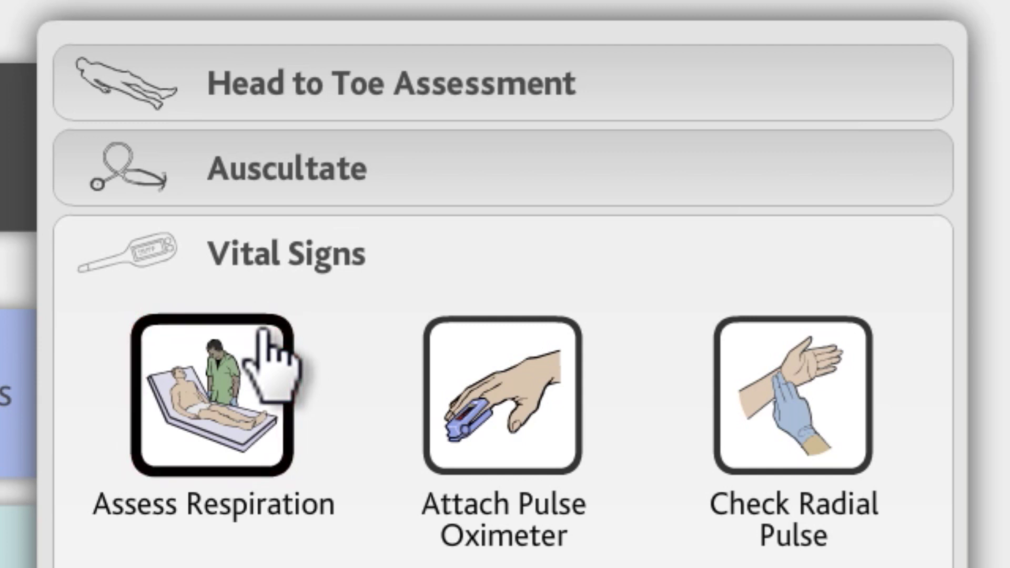
click(193, 416)
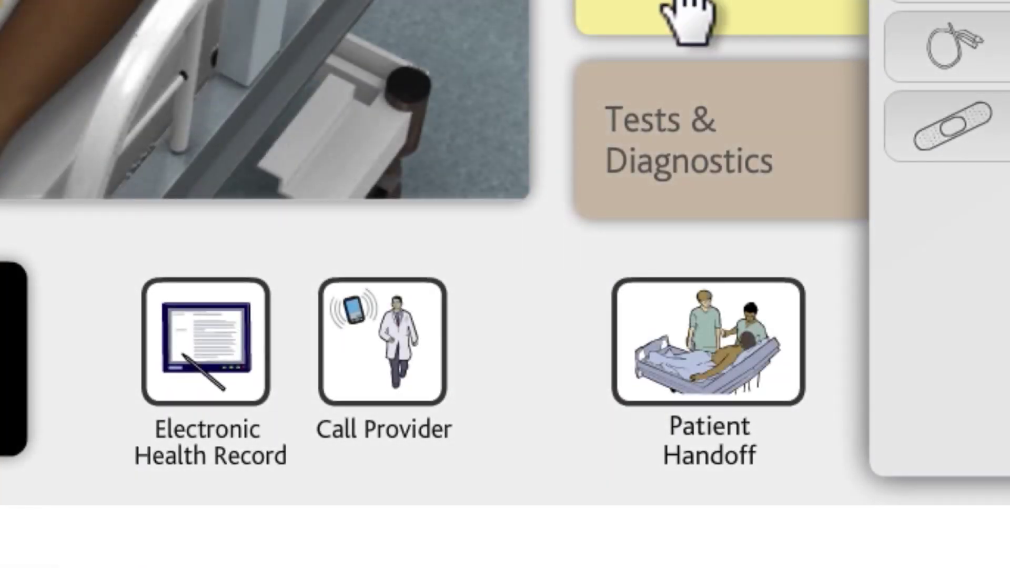
- Hand off the patient and confirm ending the scenario to get the 26% feedback log
click(752, 364)
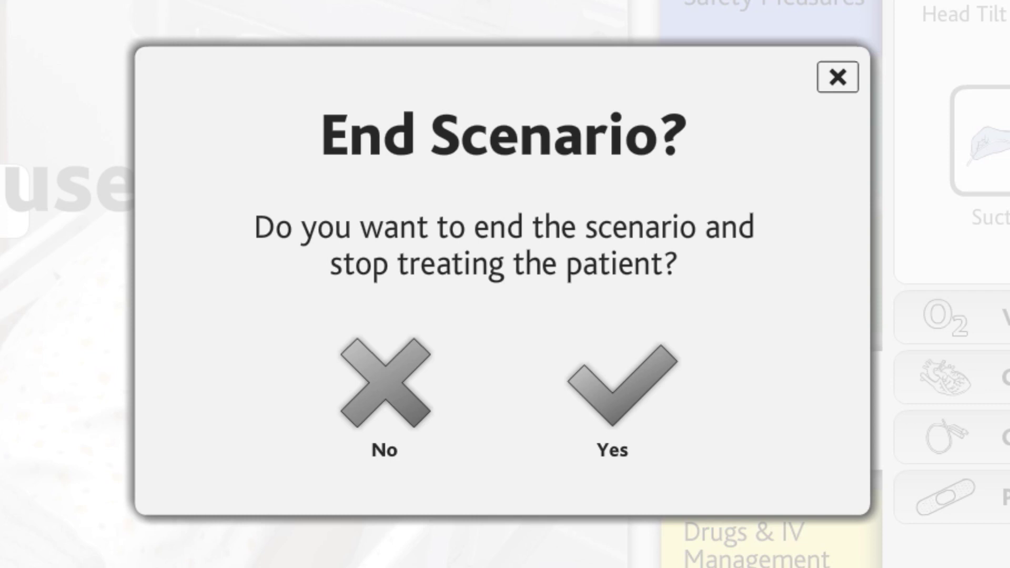
click(611, 392)
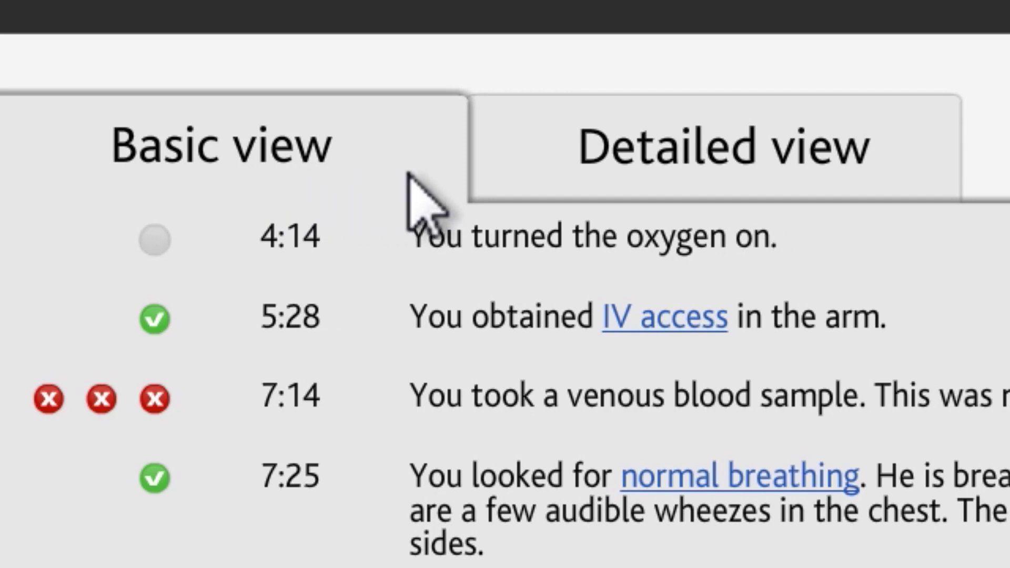
- Switch the feedback to Detailed view, check the breathing textbook reference, and scroll the timeline
click(641, 181)
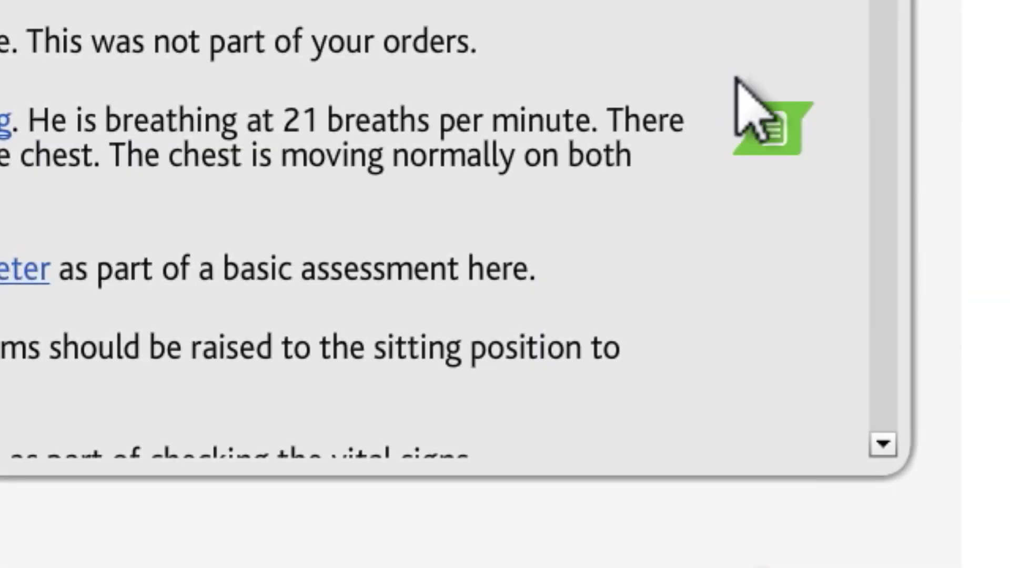
click(770, 129)
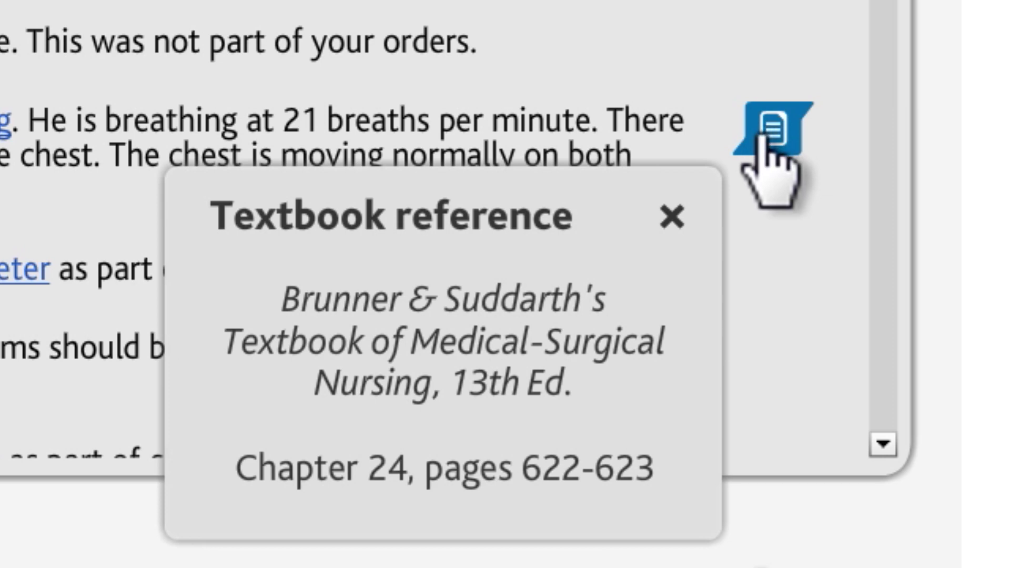
click(672, 216)
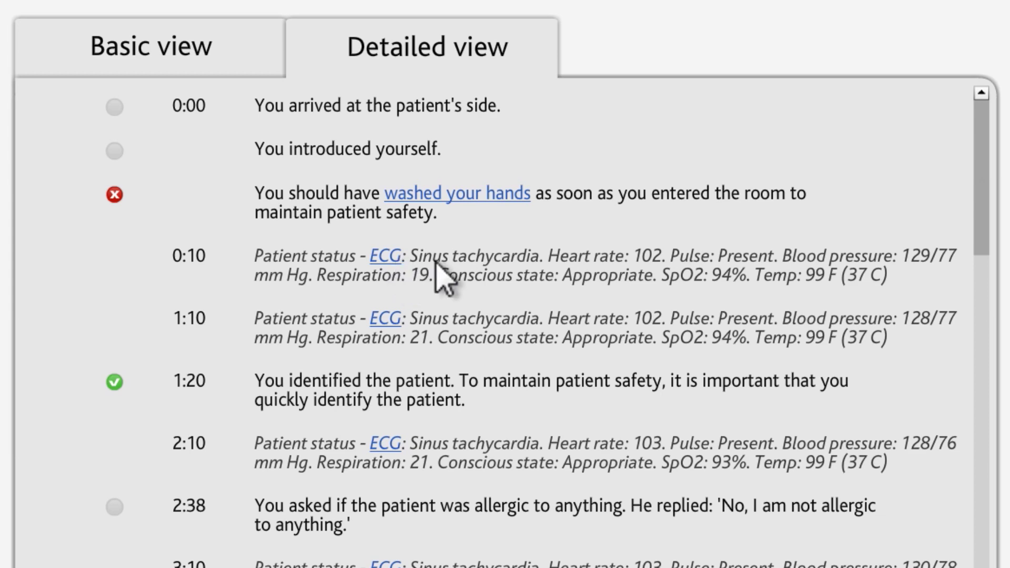
scroll(812, 329, down, 7)
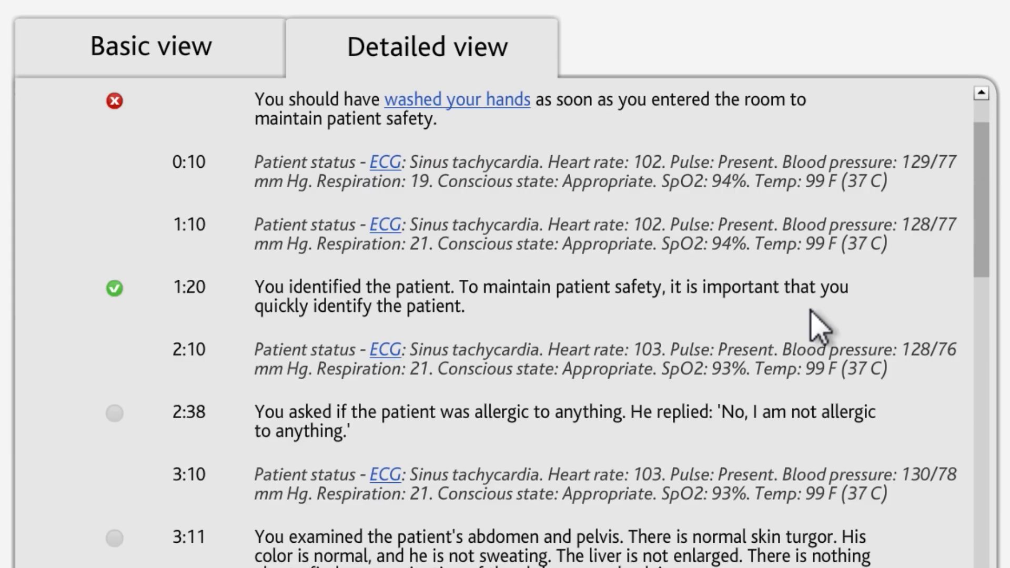